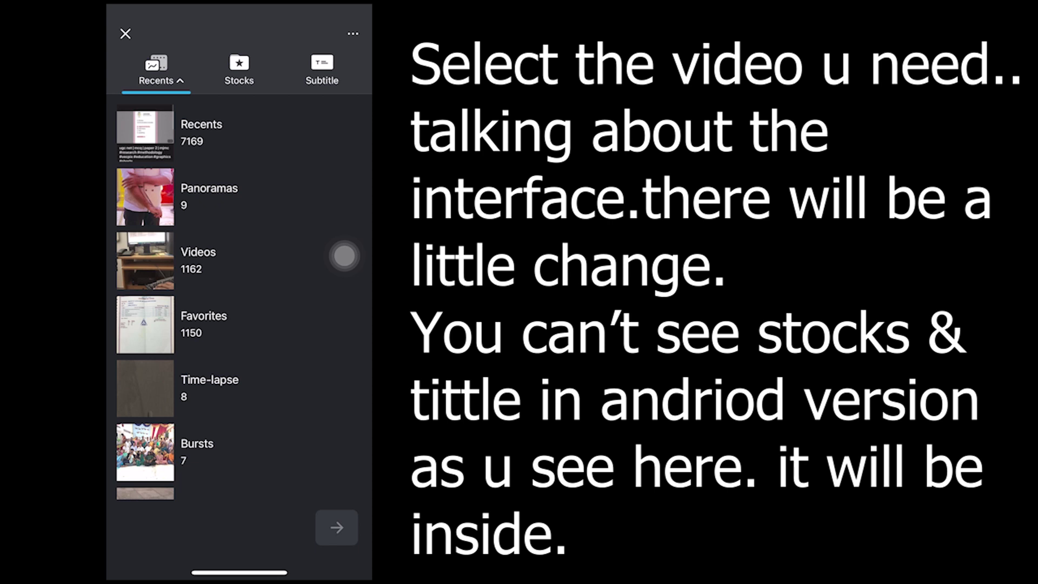
Step: Open the Favorites video album to find the gate clip
click(344, 257)
scroll(240, 308, down, 15)
scroll(345, 256, down, 15)
scroll(344, 257, up, 15)
scroll(343, 257, up, 15)
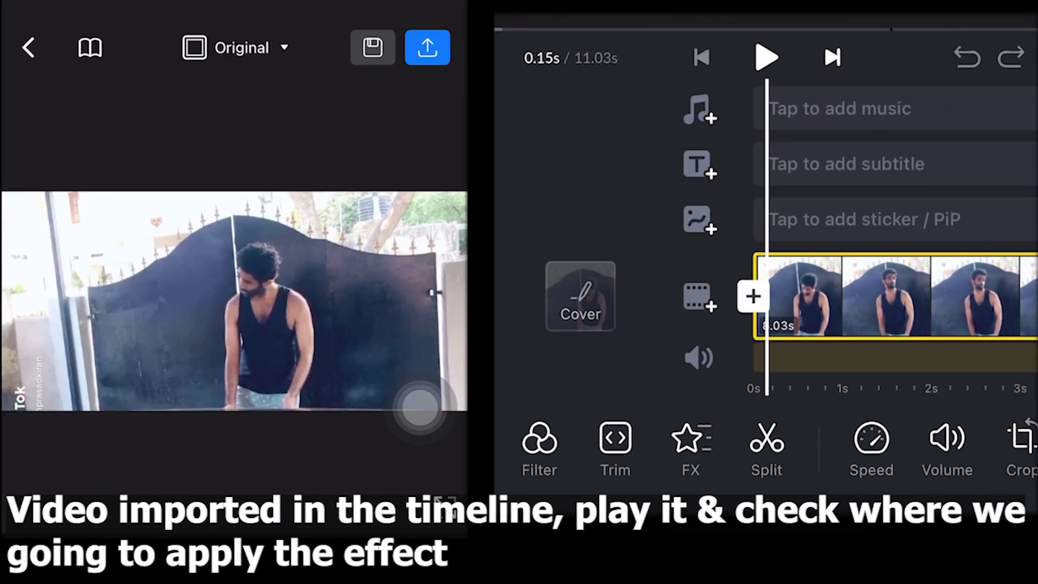
Step: Play the clip to preview it
key(space)
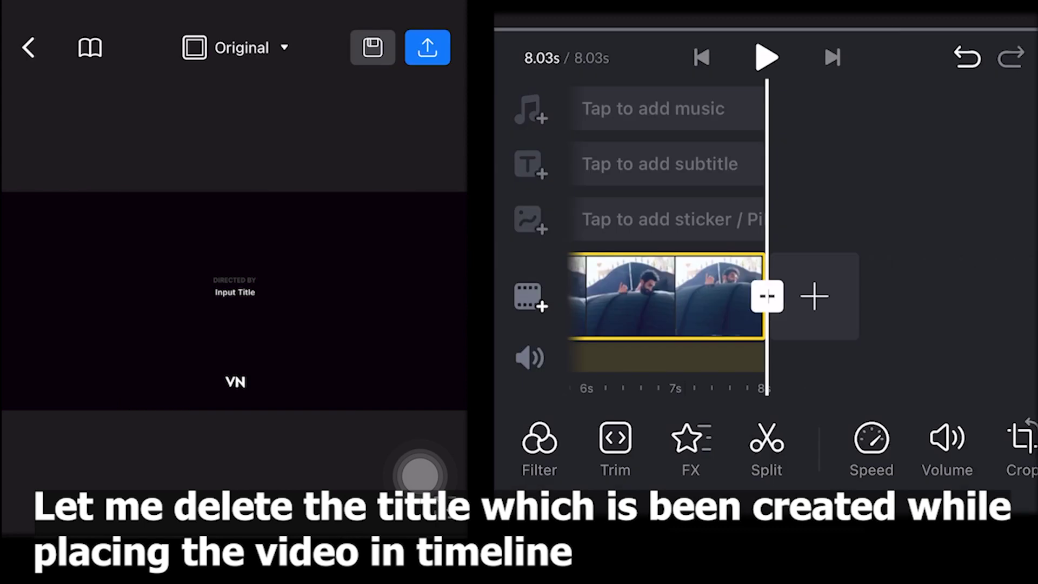
scroll(767, 297, left, 10)
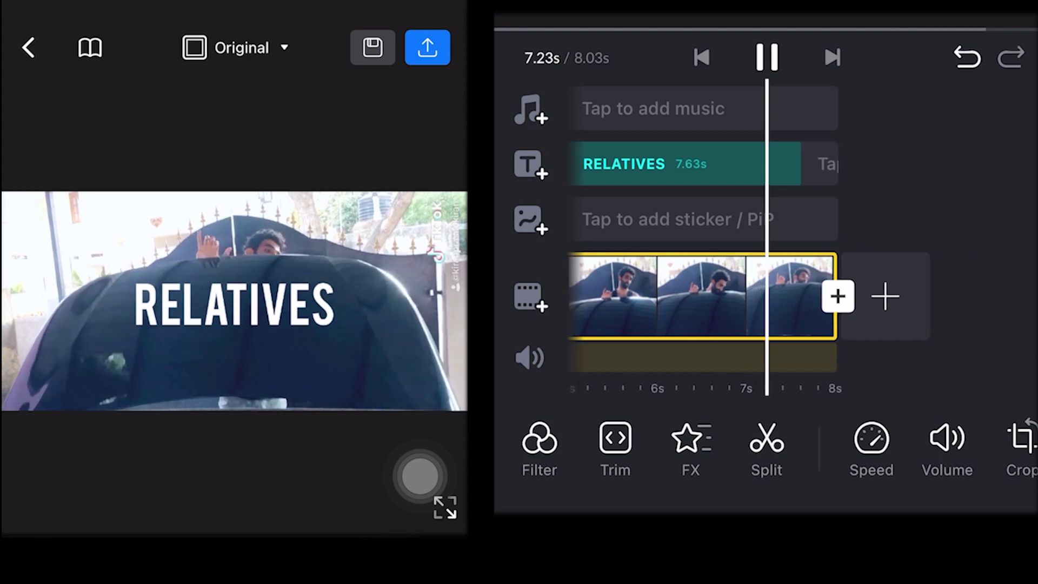
Step: Move the playhead to about 4.1 seconds and select the RELATIVES title for editing
mouse_move(731, 296)
mouse_down()
mouse_move(750, 296)
mouse_move(707, 297)
mouse_move(878, 297)
mouse_up()
drag(729, 296, 731, 296)
click(234, 304)
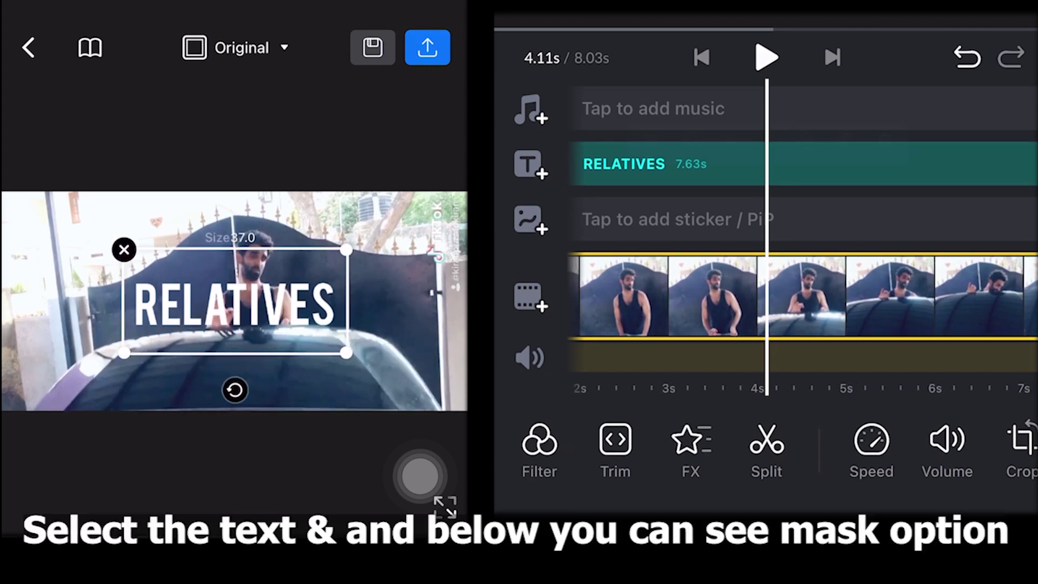
click(666, 163)
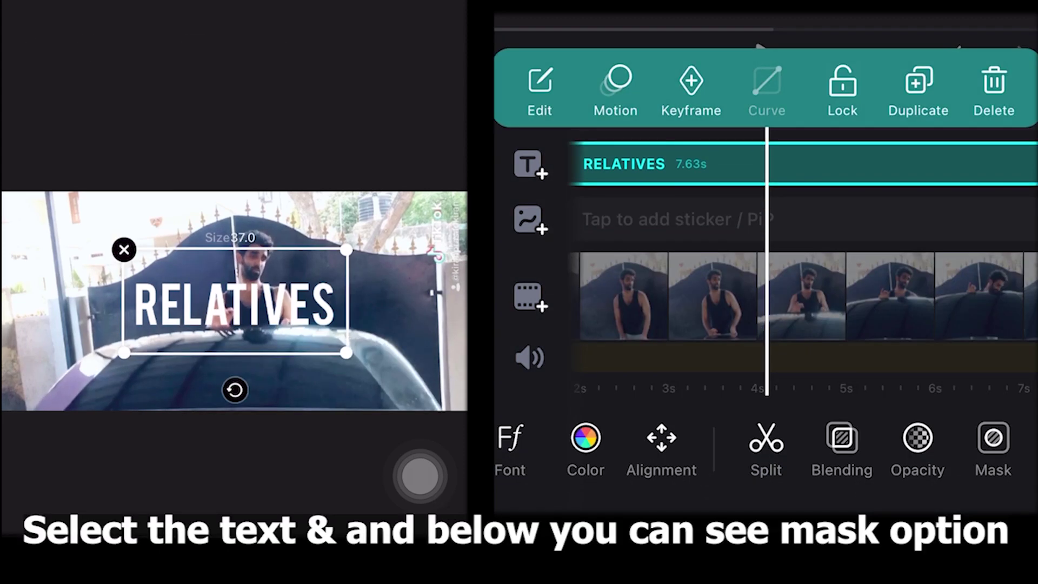
scroll(753, 450, right, 2)
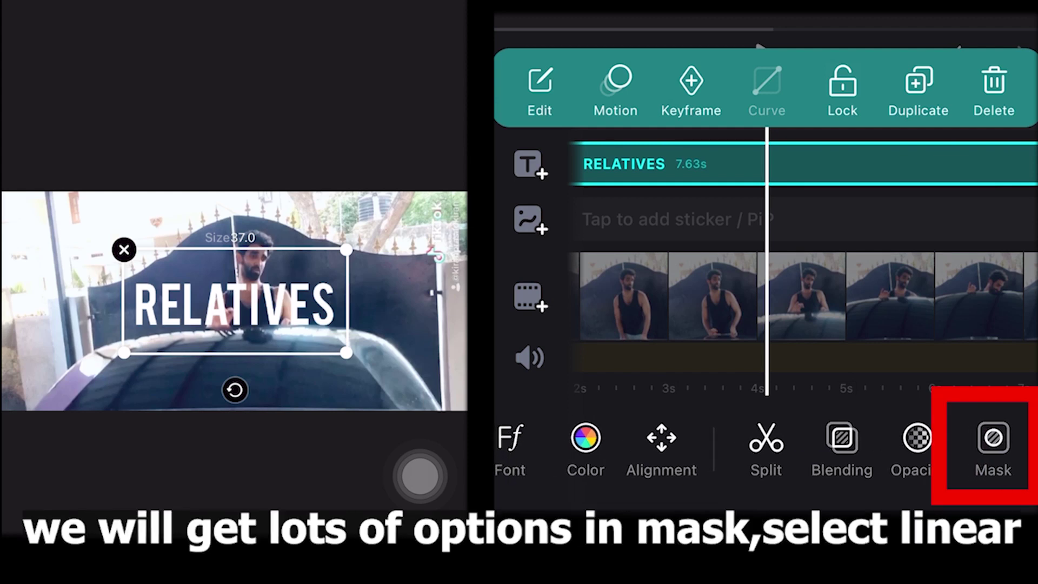
Step: Apply a Linear mask to RELATIVES and lower its edge so the whole word shows
click(992, 446)
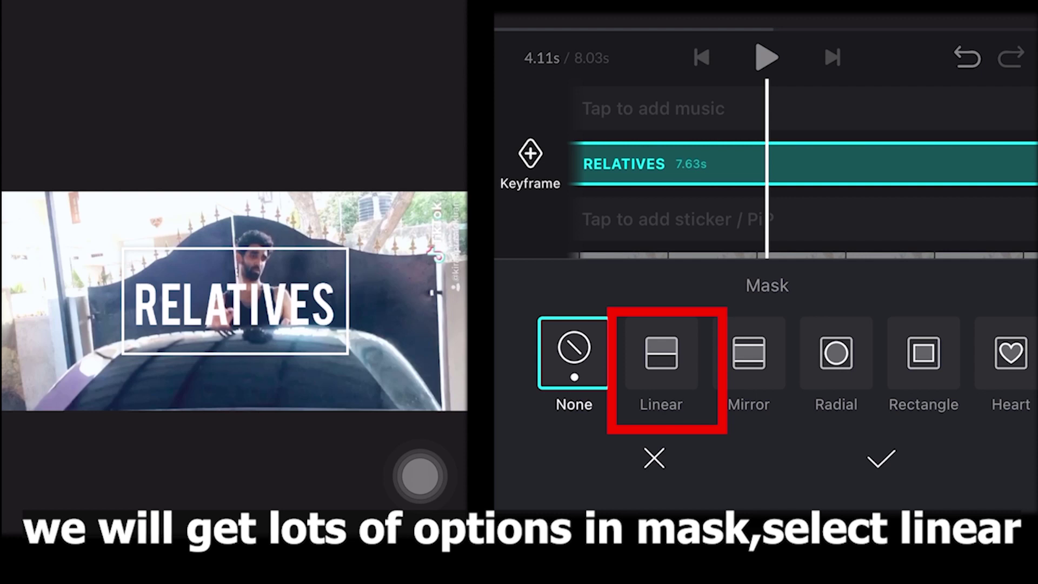
click(662, 353)
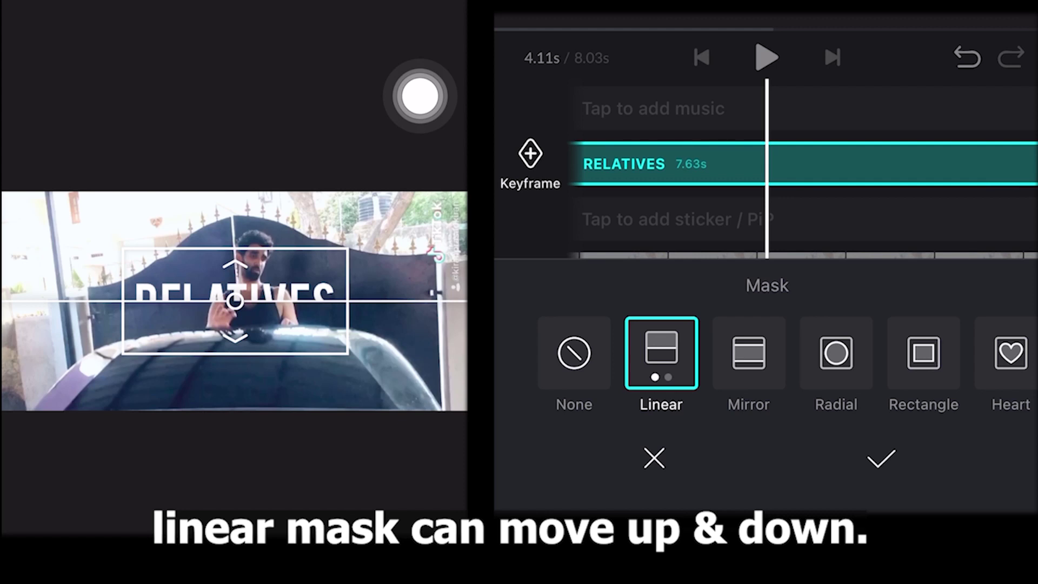
drag(234, 301, 234, 326)
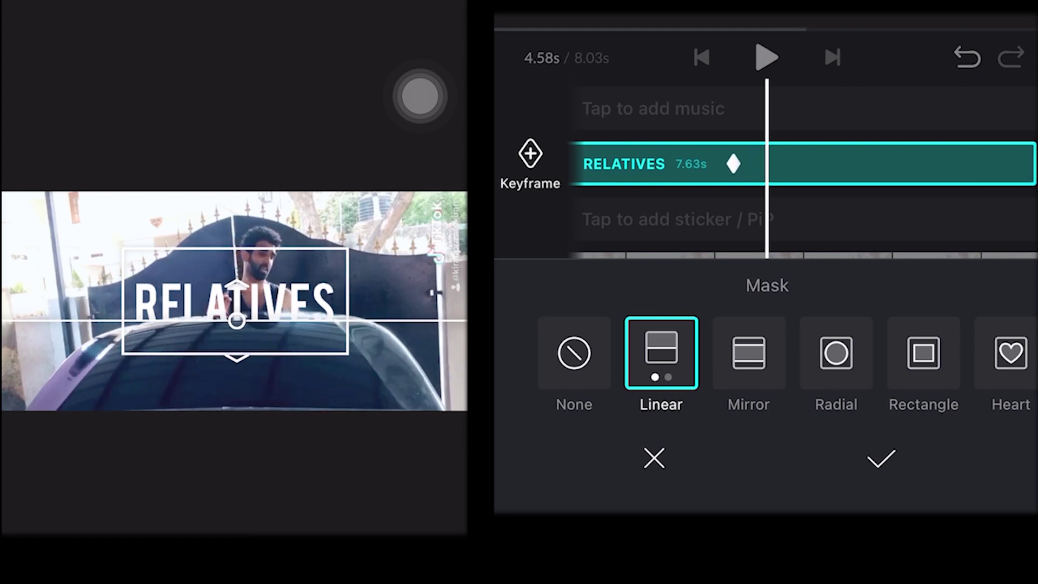
Step: Raise the mask edge in small keyed steps to follow the rising bonnet
drag(237, 321, 236, 311)
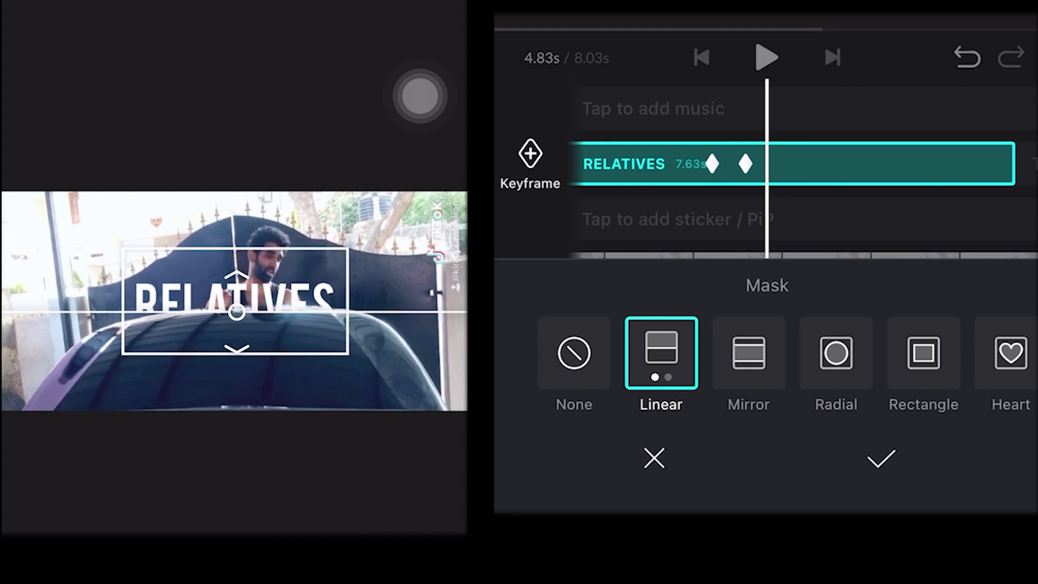
drag(237, 310, 238, 307)
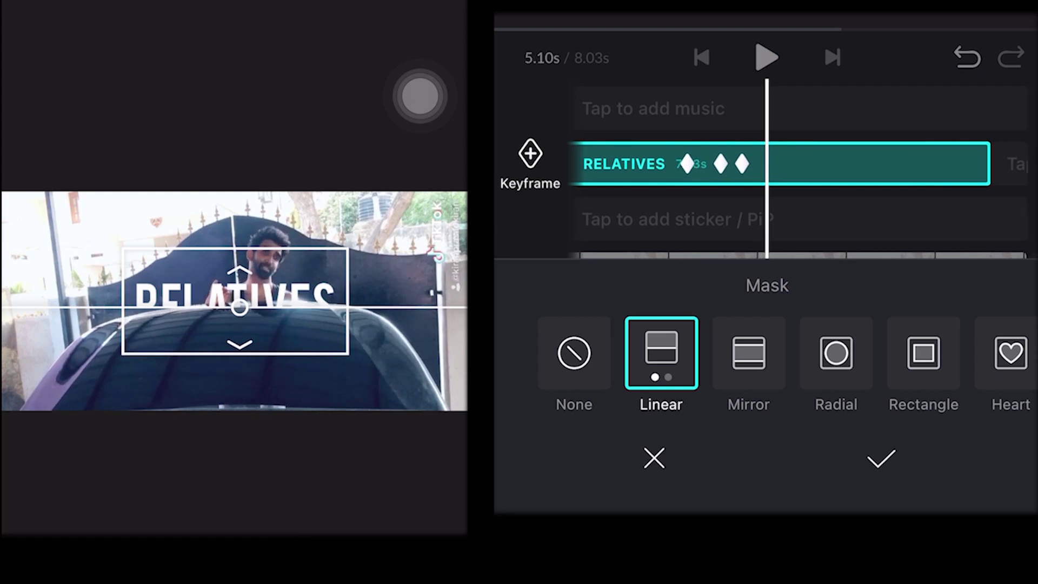
drag(239, 306, 240, 302)
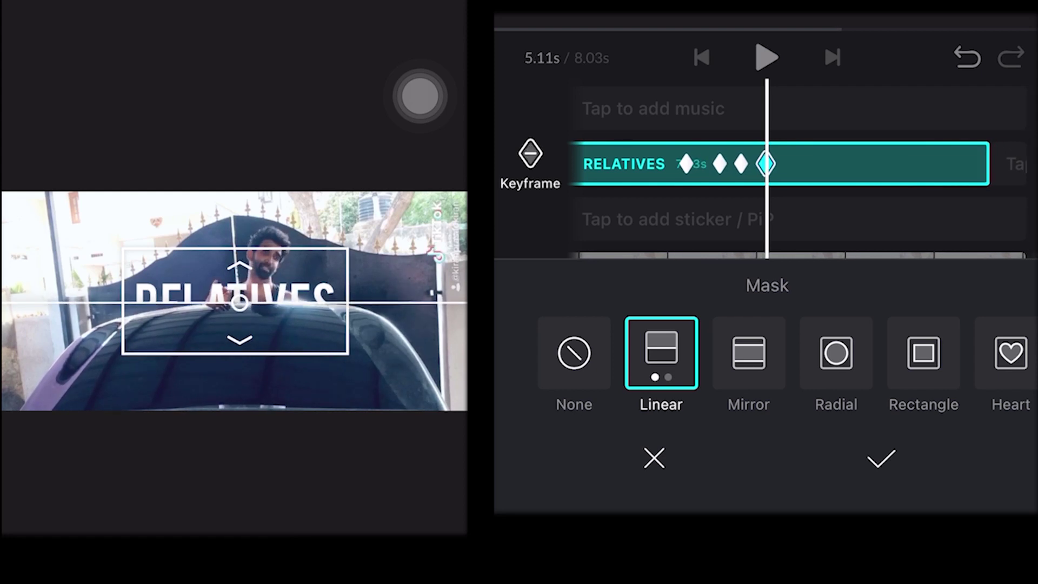
drag(811, 164, 784, 164)
drag(239, 302, 239, 297)
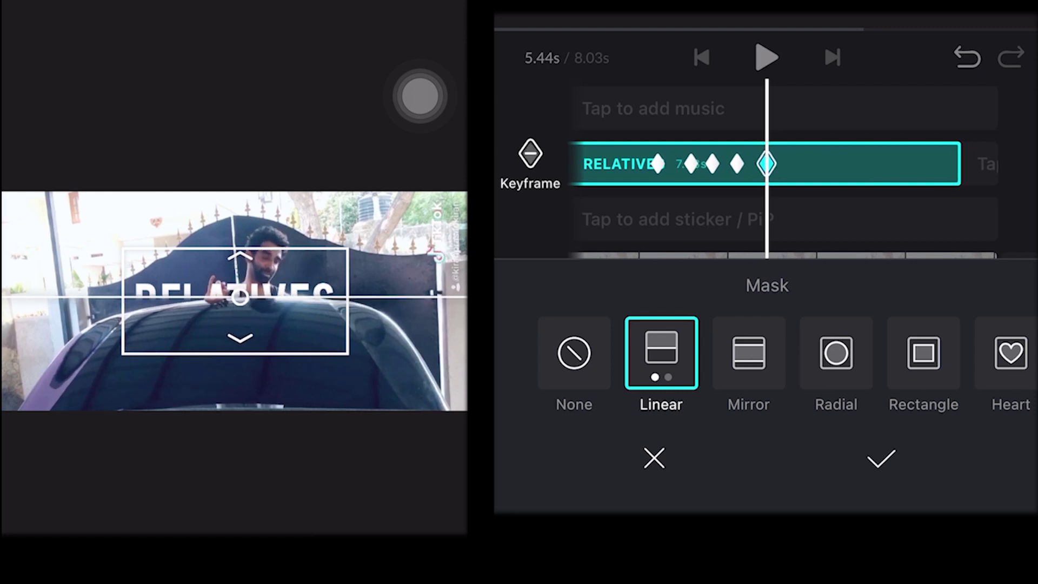
Step: Key higher mask edges at about 5.8, 6 and 6.2 seconds, then scrub back to review
drag(811, 164, 778, 164)
drag(239, 298, 239, 293)
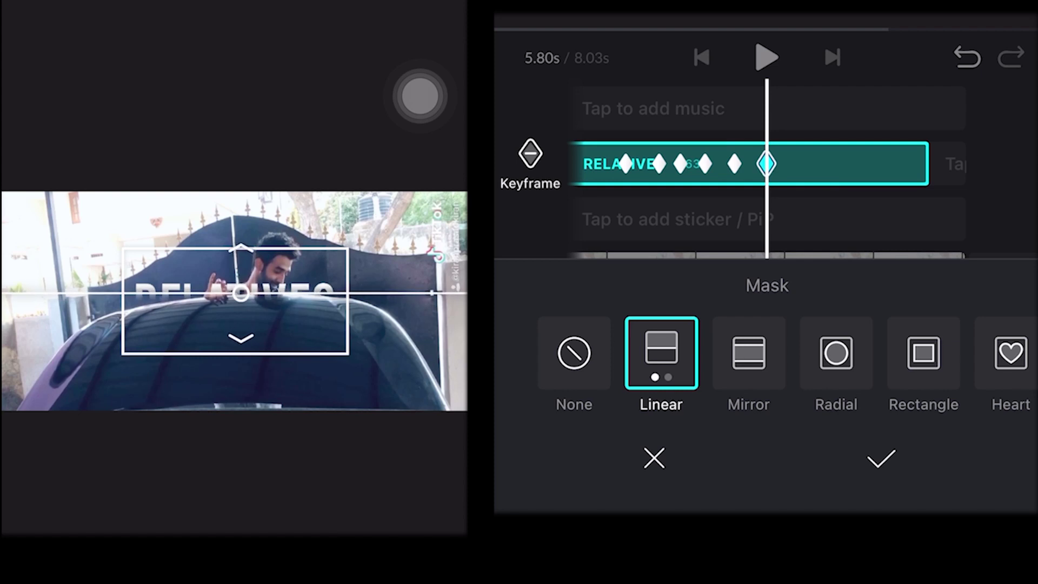
drag(810, 164, 792, 164)
drag(241, 293, 241, 287)
drag(811, 164, 796, 164)
drag(241, 287, 241, 280)
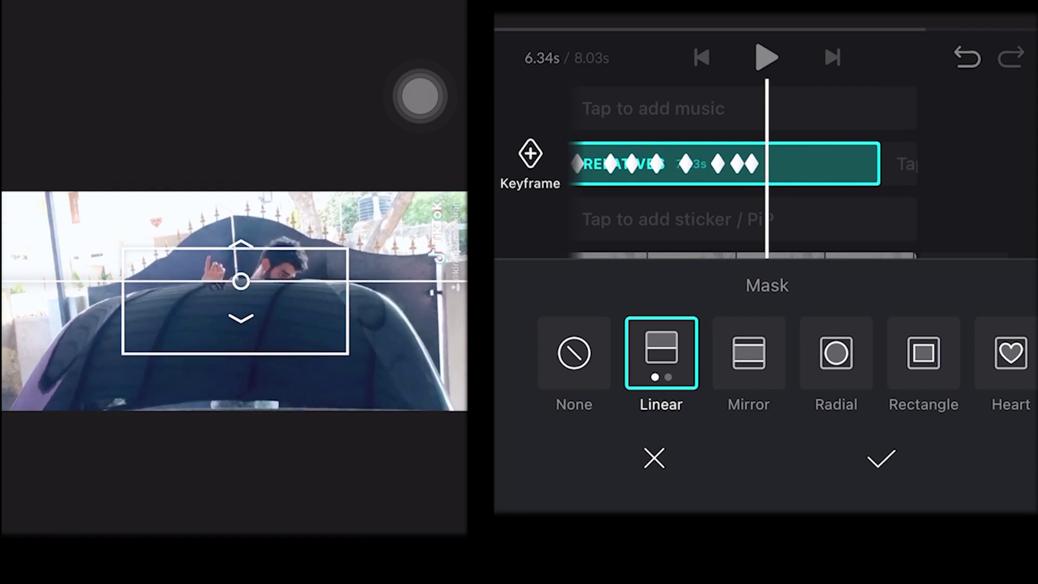
drag(730, 164, 998, 164)
Step: Confirm the linear mask settings and close the Mask panel
click(880, 459)
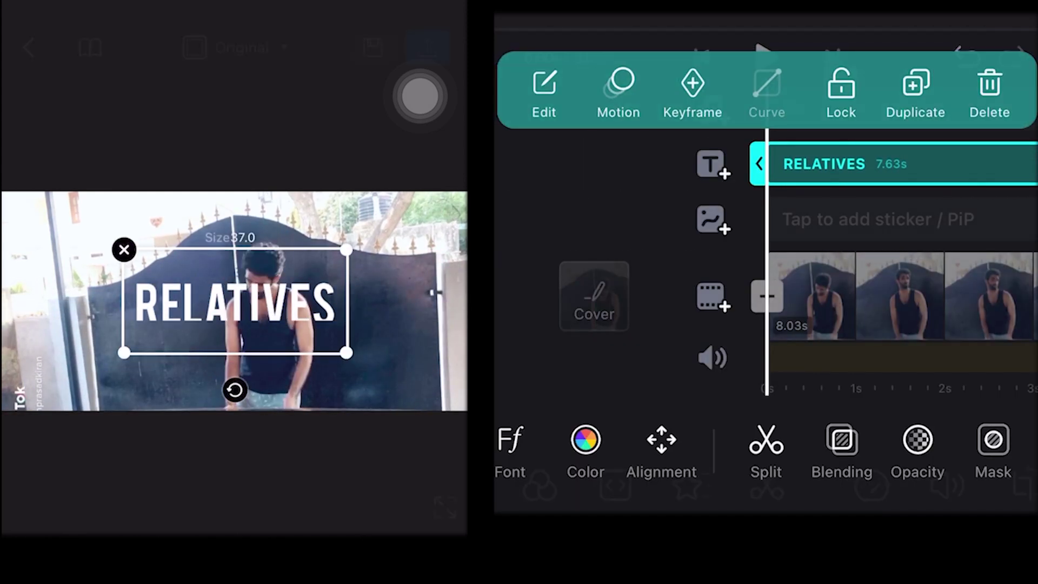